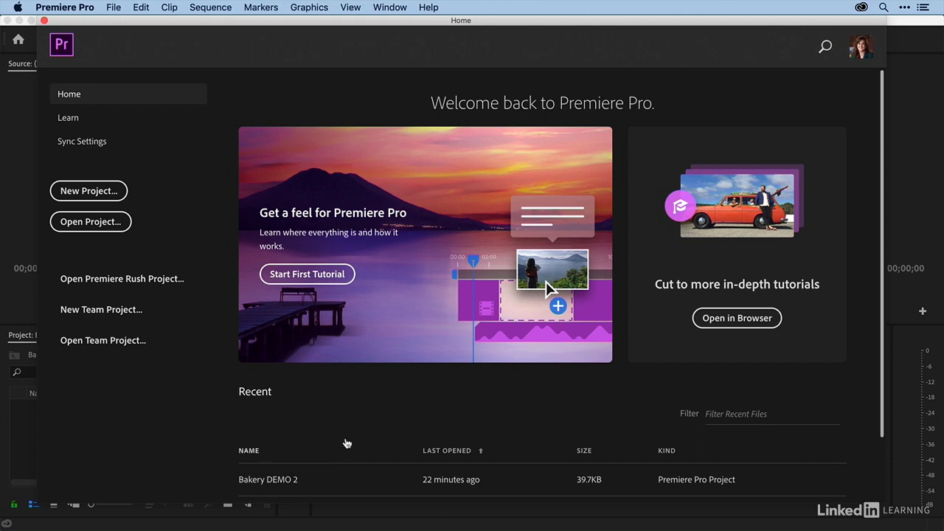
Step: Open the recent Ovens of Cappoquin project and show its project panel full screen, placed first among its neighbouring panels
scroll(348, 439, "down", 2)
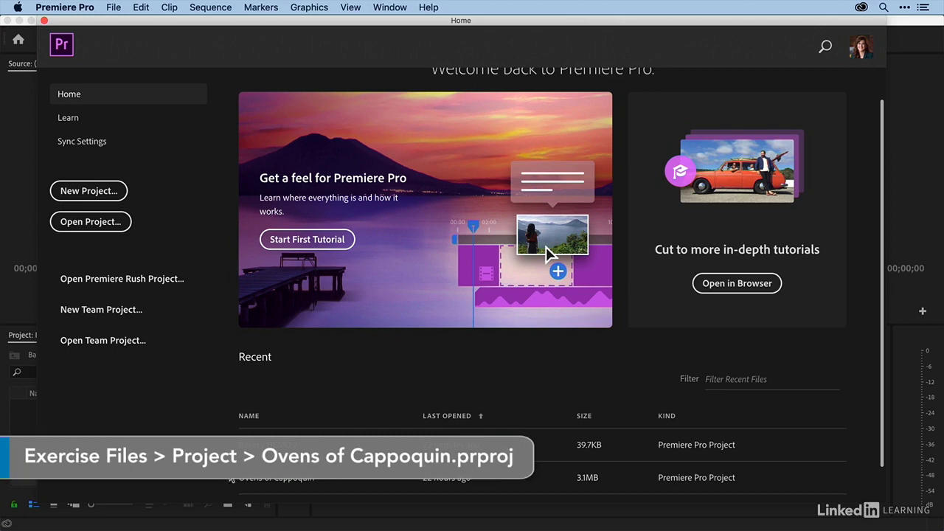
left_click(276, 481)
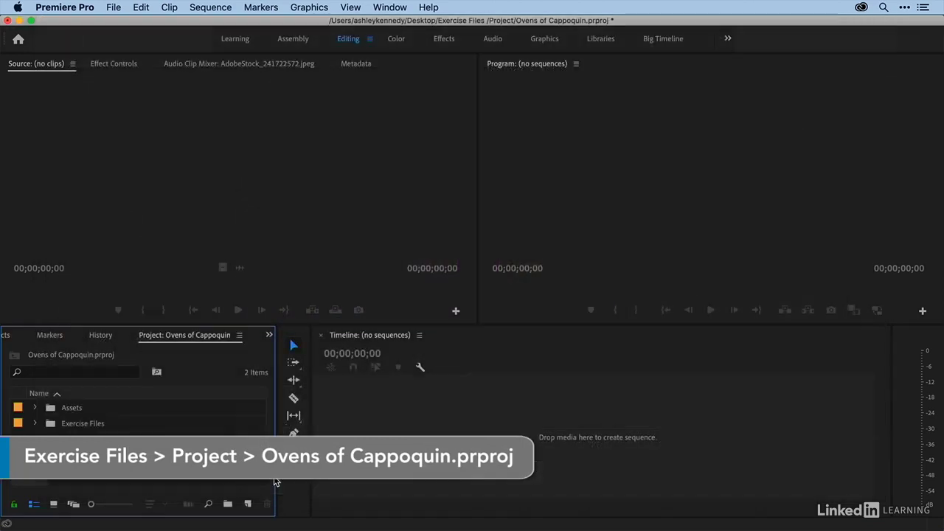
left_click_drag(184, 338, 56, 333)
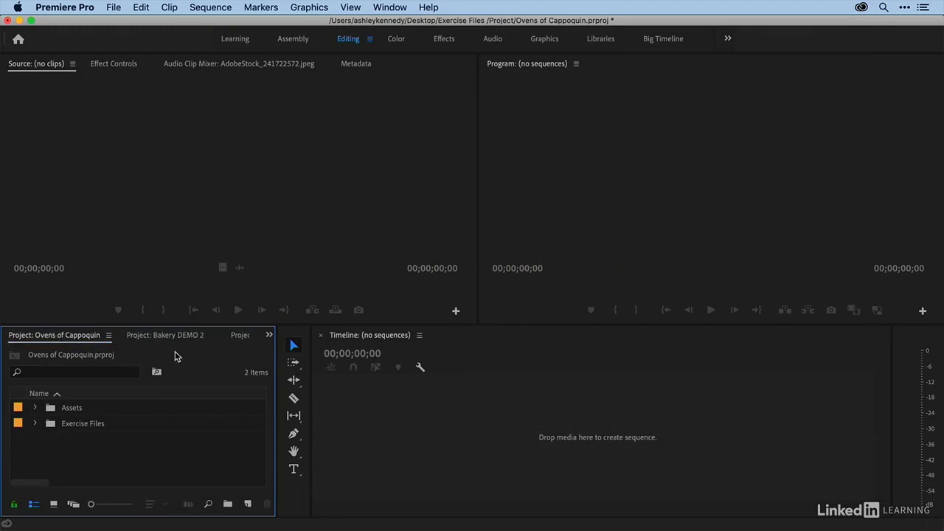
key("grave")
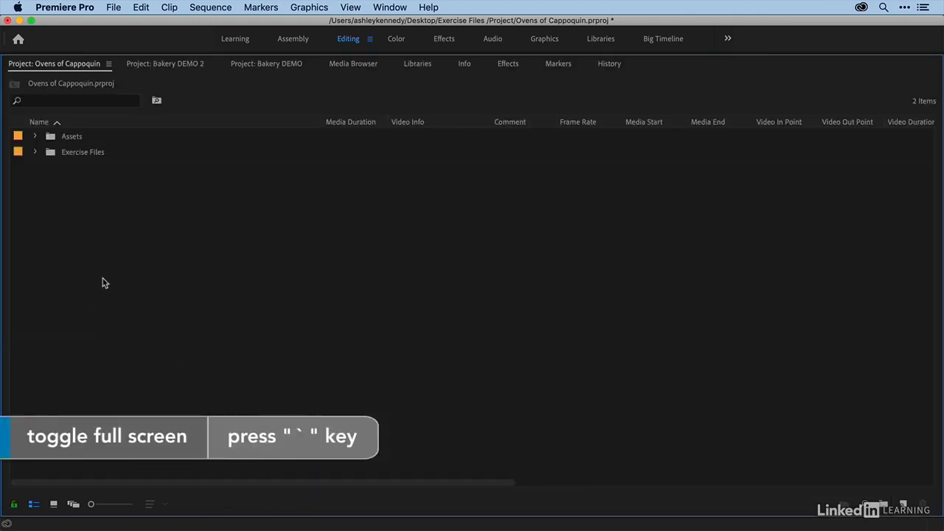
Step: Browse the Assets bin down through Broll and Bakery_Coffeeshop to the Inside clips, and collapse the Broll bin again
left_click(36, 137)
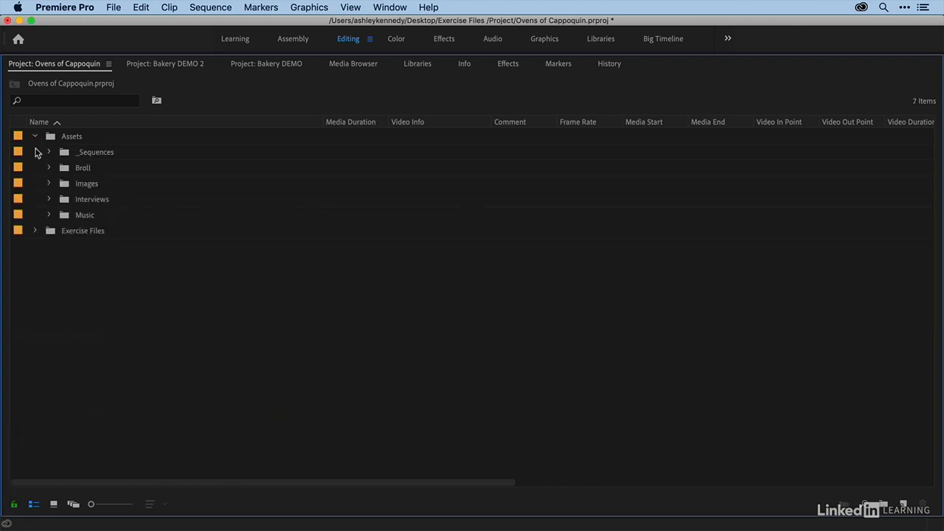
left_click(50, 168)
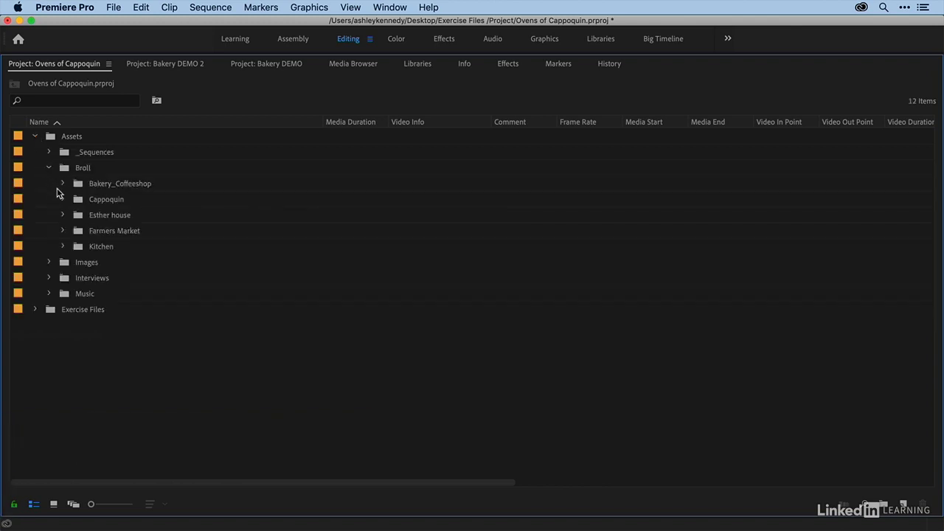
left_click(63, 184)
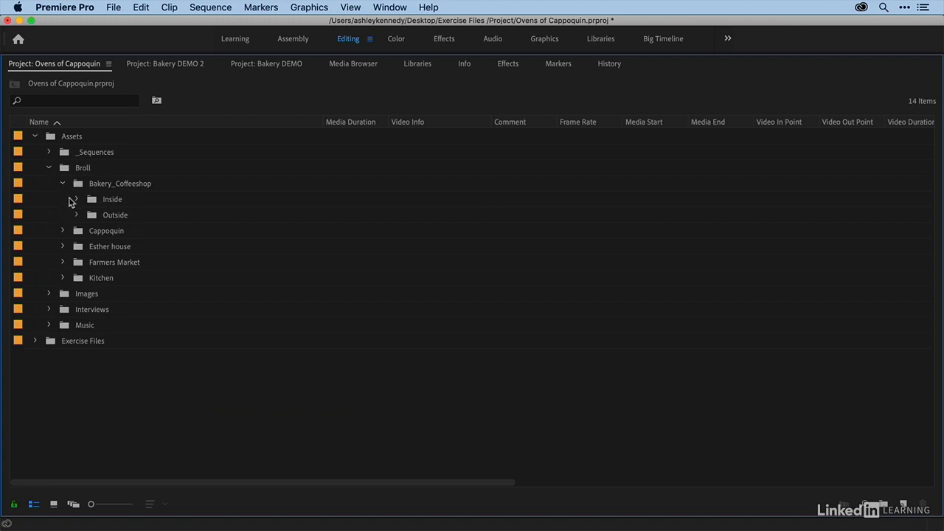
left_click(78, 200)
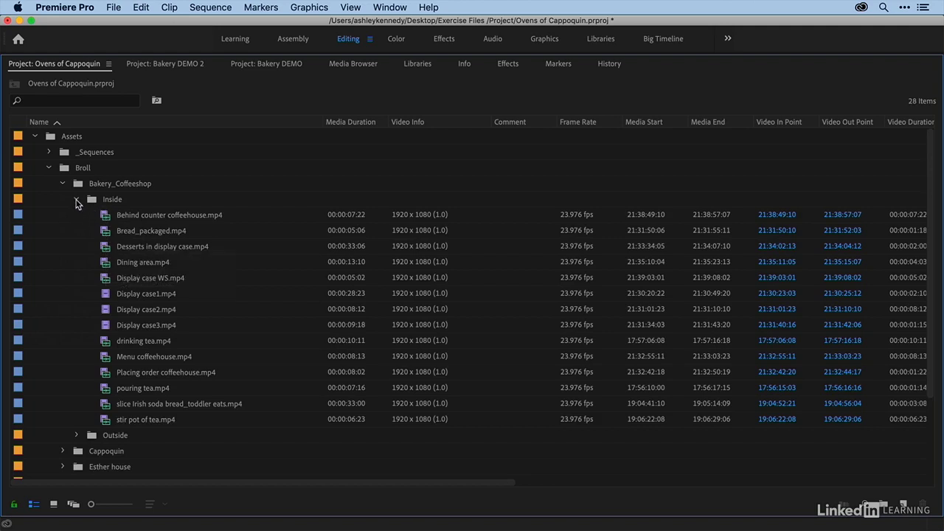
left_click(77, 200)
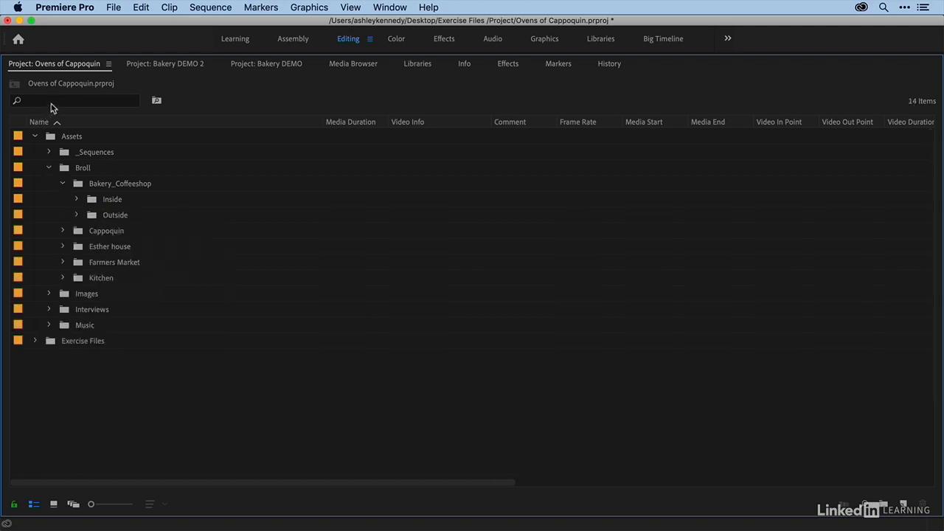
left_click(49, 168)
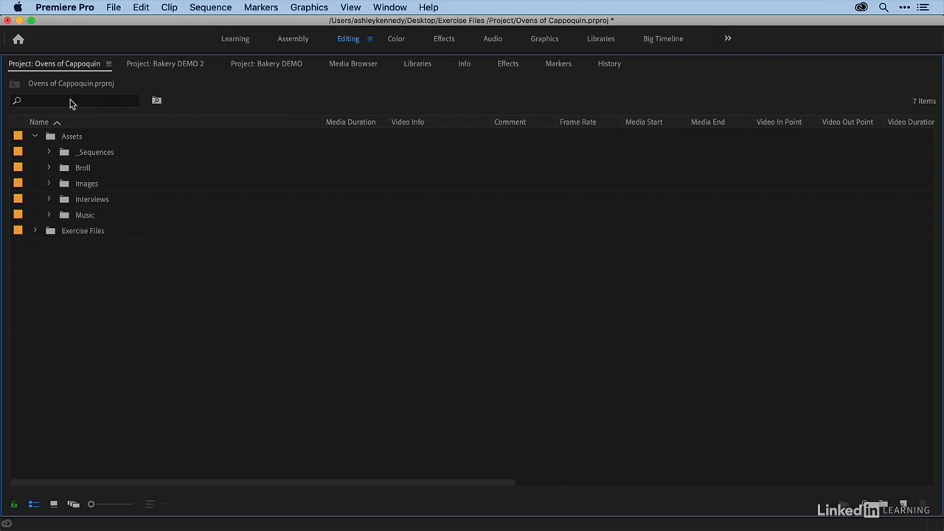
Step: Filter the project items by the interviewee's first name and review the matching clips across the bins
left_click(70, 103)
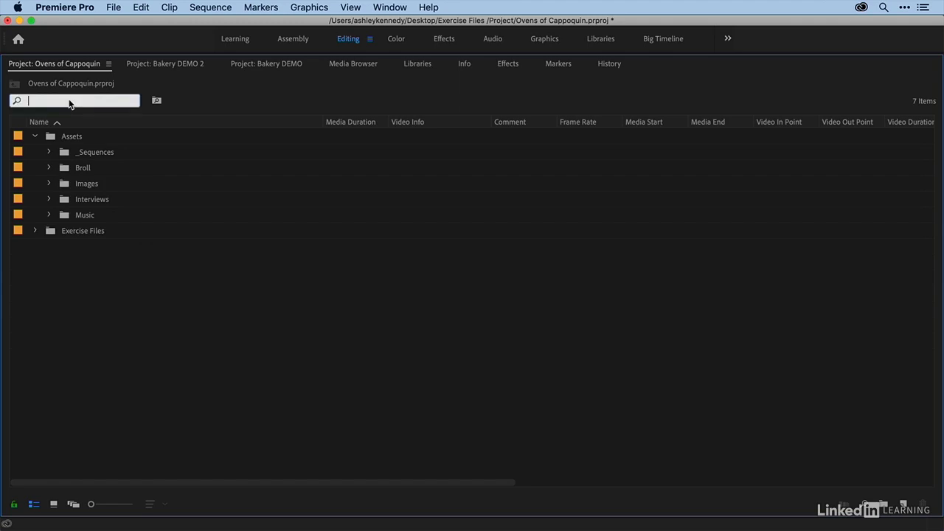
type("Esther")
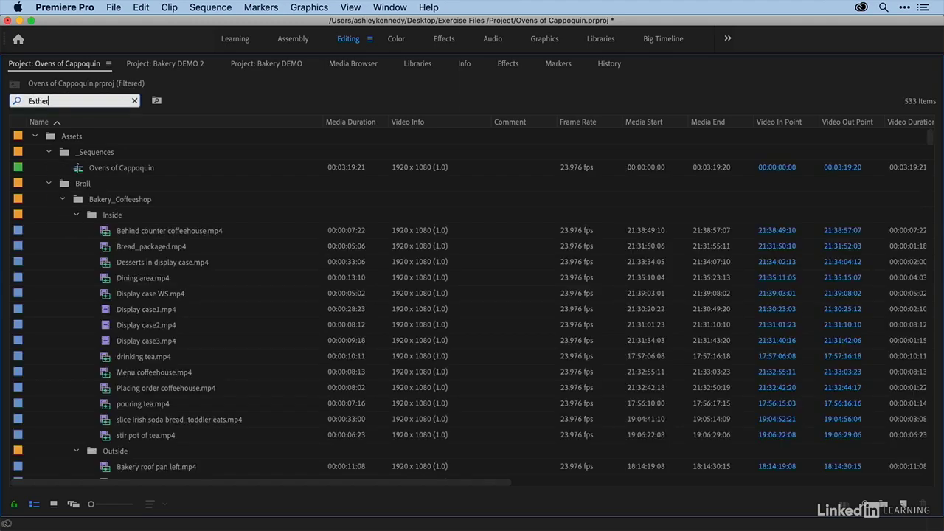
scroll(135, 223, "down", 15)
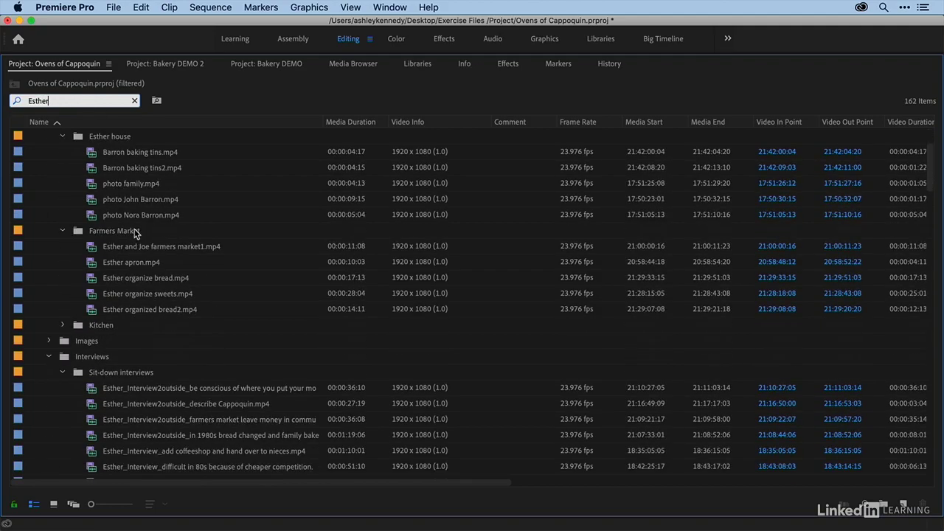
scroll(135, 236, "down", 15)
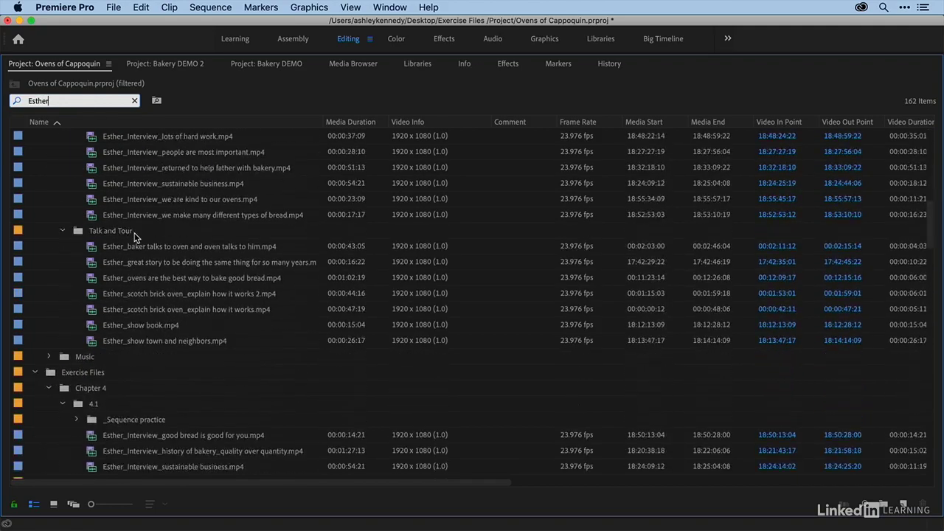
scroll(135, 236, "down", 10)
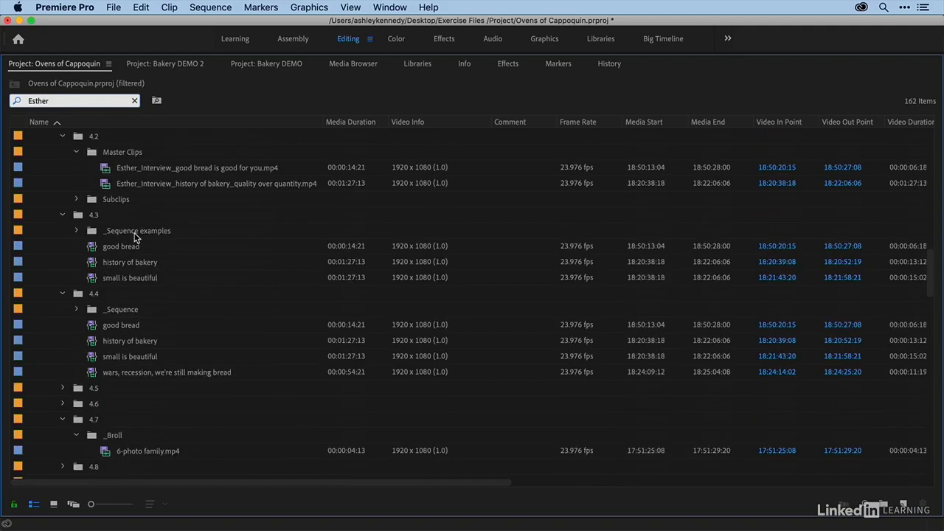
scroll(135, 236, "up", 12)
scroll(135, 236, "up", 15)
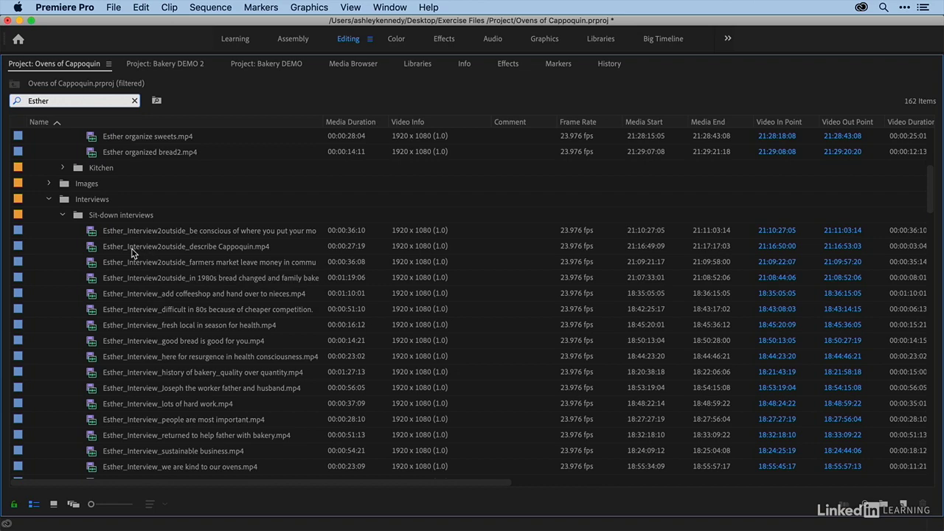
scroll(77, 252, "up", 10)
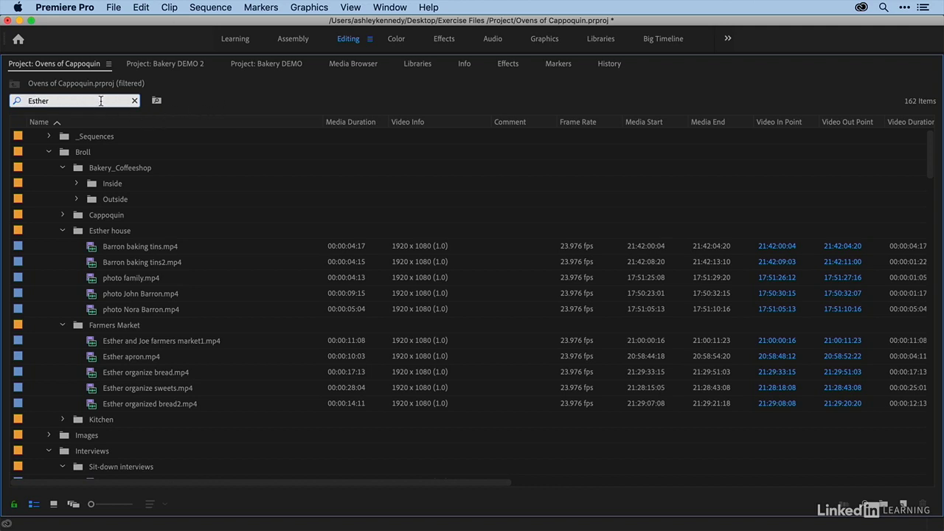
Step: Create a search bin from the current search and keep its suggested name
left_click(156, 100)
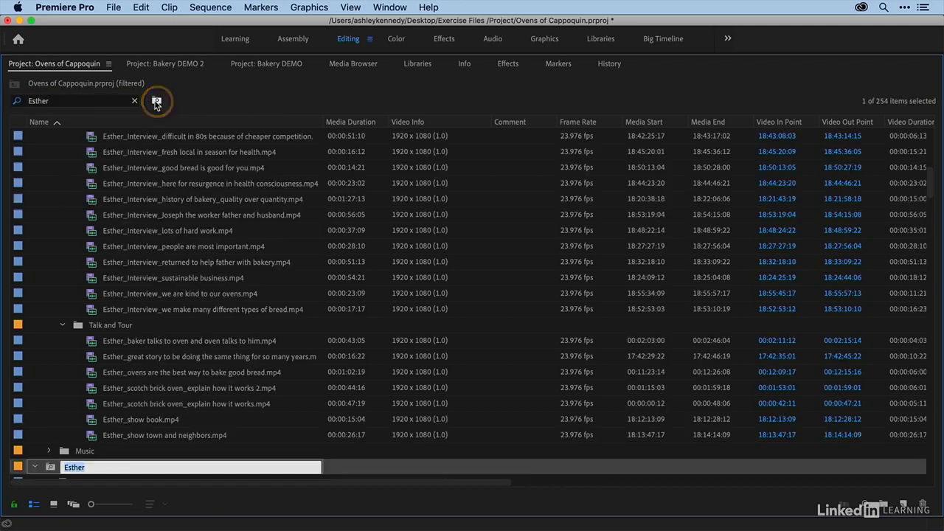
scroll(56, 436, "down", 2)
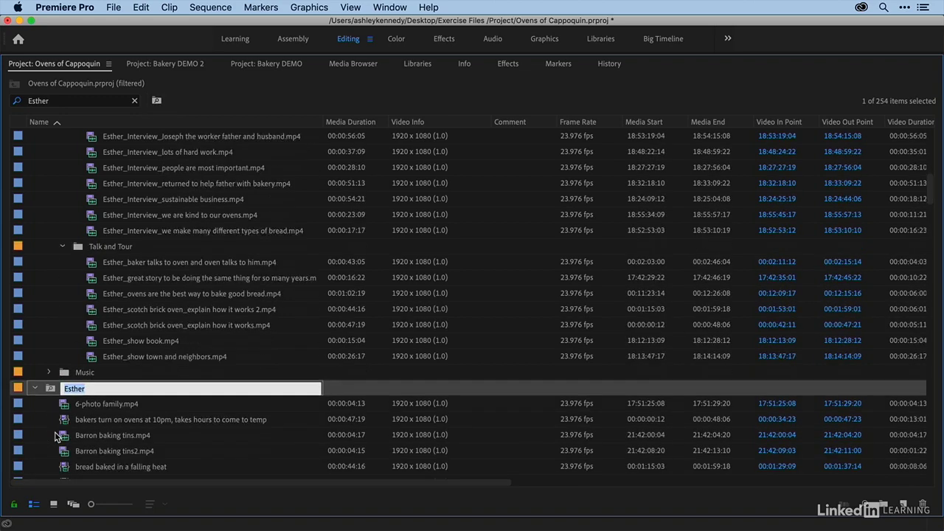
scroll(56, 436, "down", 1)
key("Return")
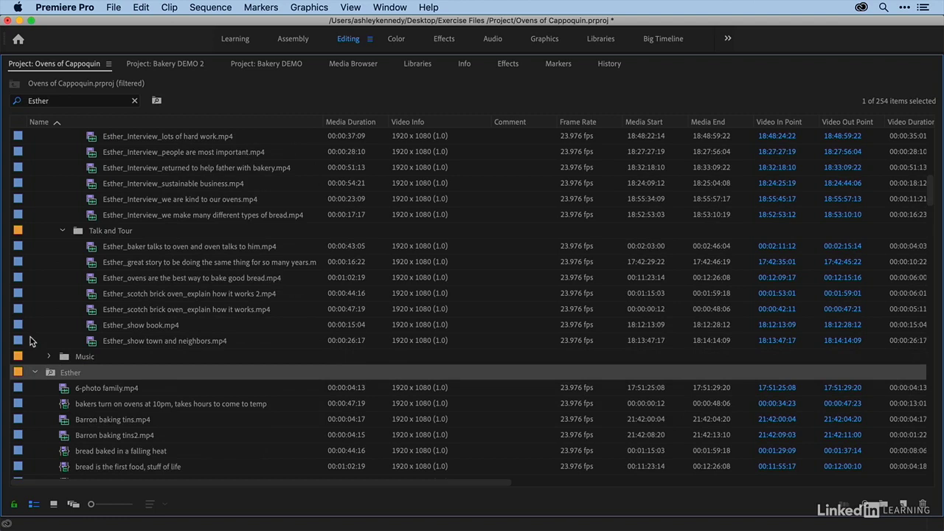
Step: Clear the project search text, and view the criteria for a new search bin without creating one
right_click(30, 338)
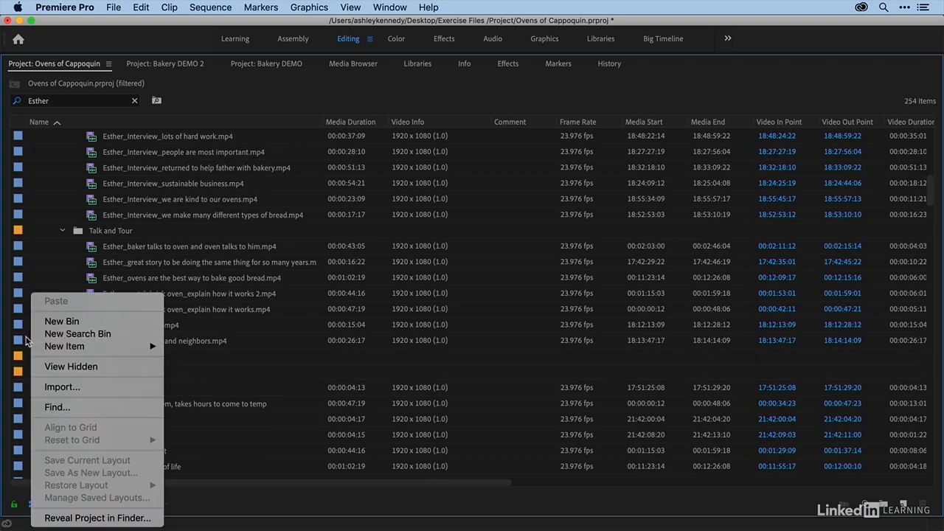
left_click(26, 337)
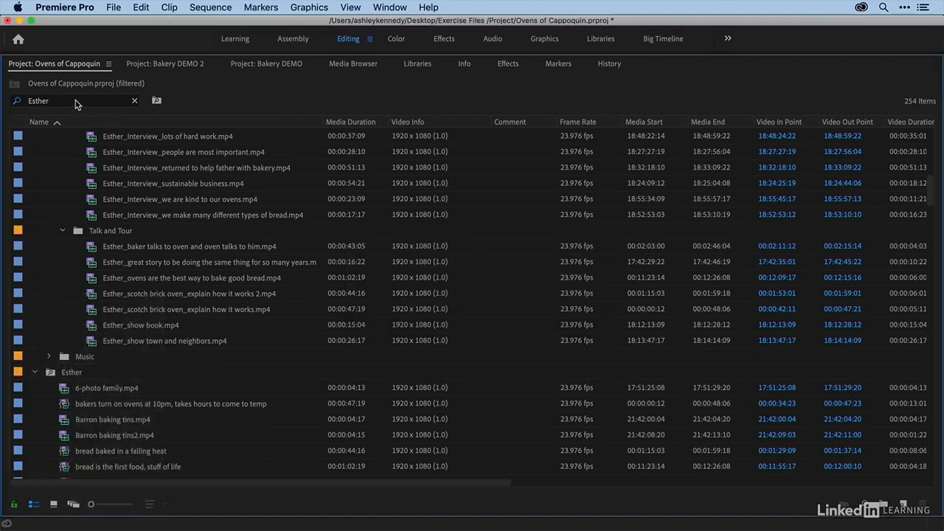
left_click(134, 101)
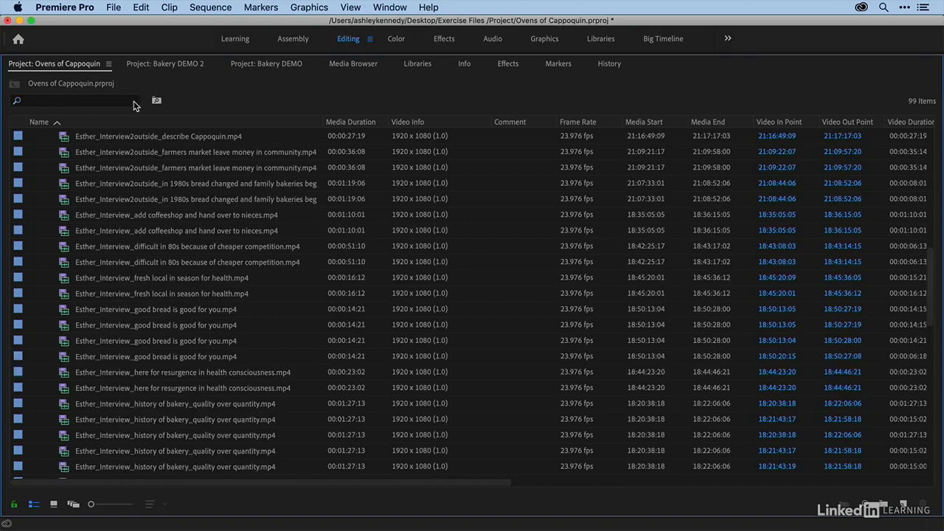
left_click(156, 102)
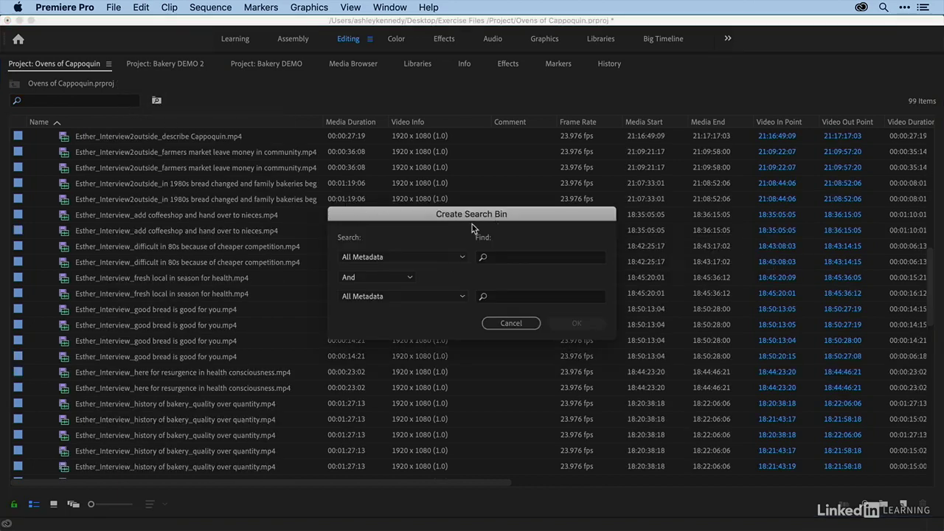
left_click(509, 324)
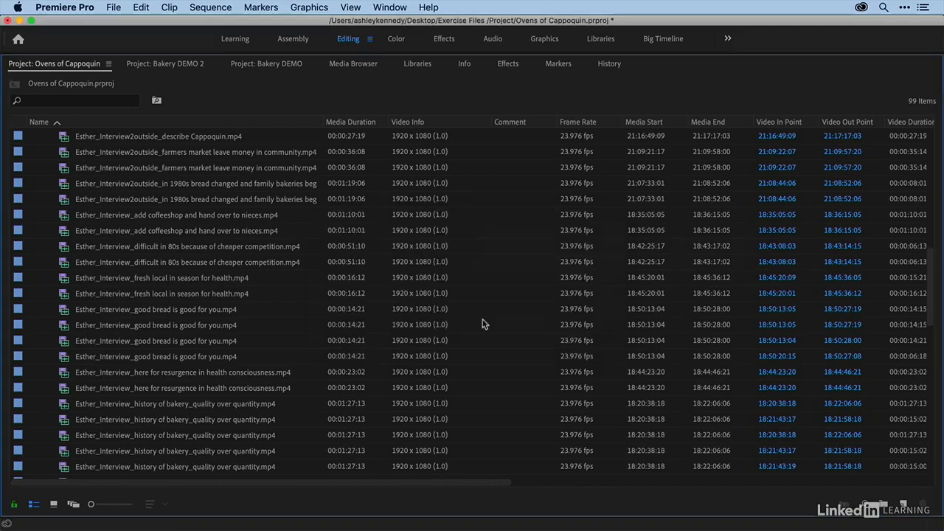
Step: Edit the existing search bin so its first criterion searches Name instead of All Metadata, and review its clips
scroll(143, 302, "up", 5)
scroll(144, 305, "up", 15)
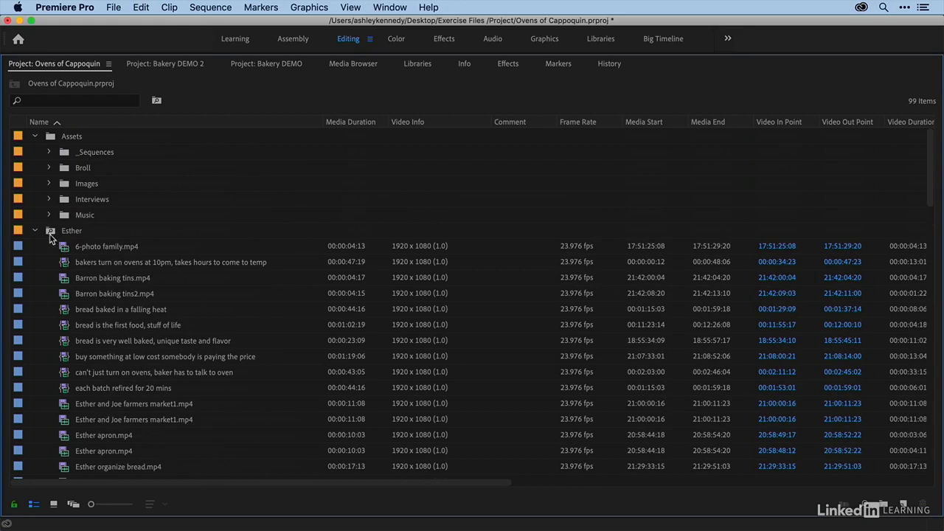
left_click(51, 235)
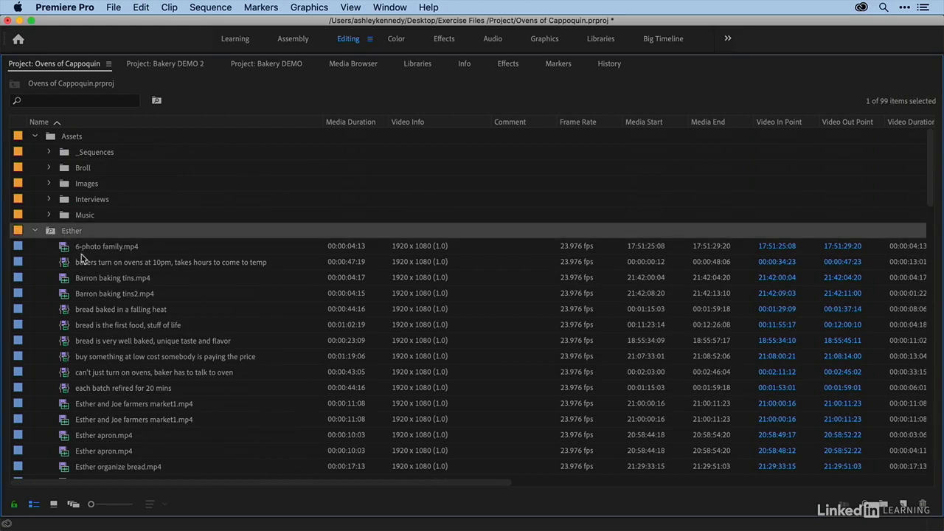
right_click(49, 233)
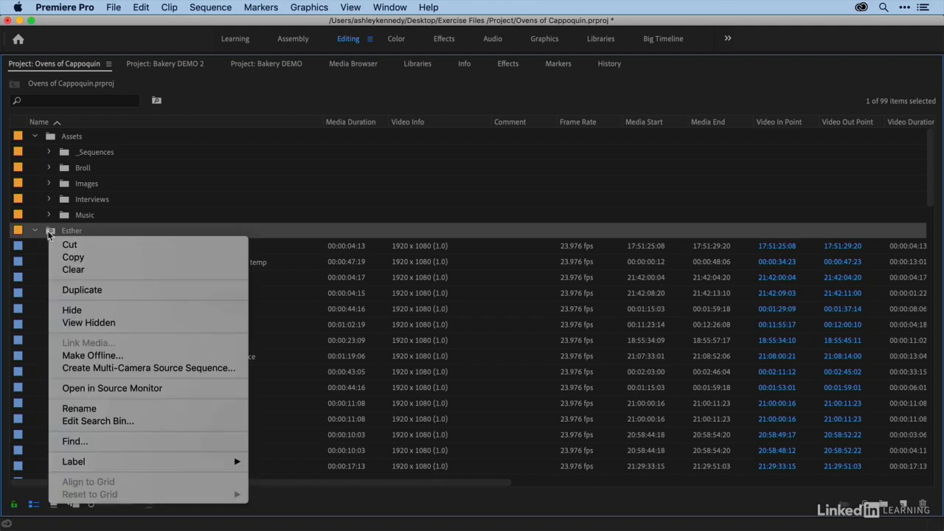
left_click(87, 422)
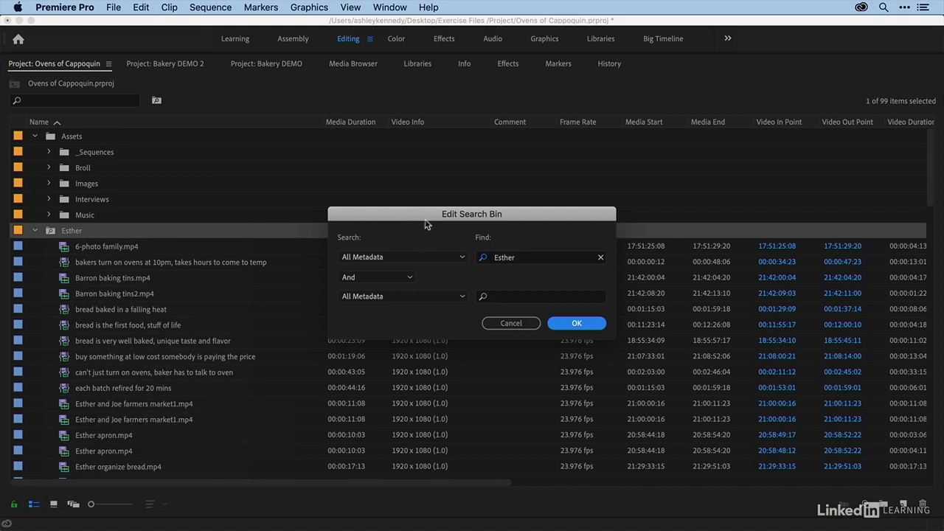
left_click(377, 258)
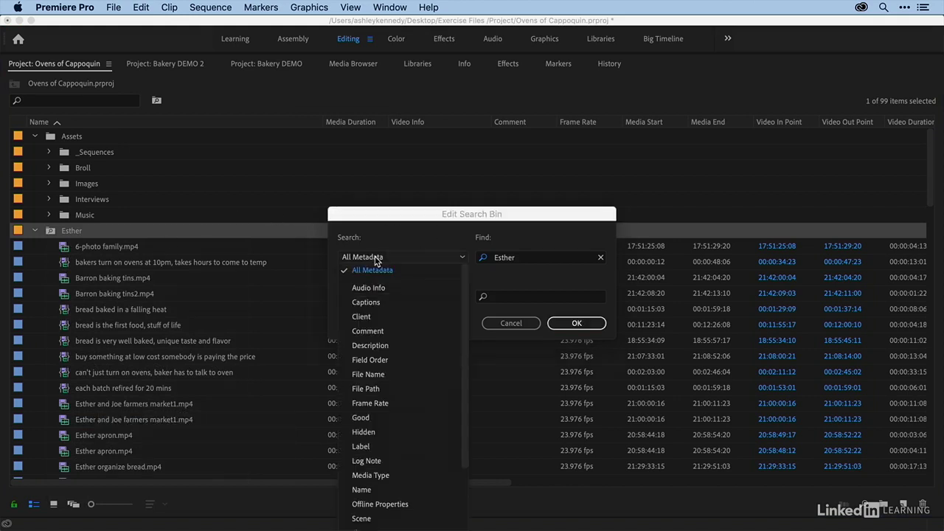
scroll(380, 391, "down", 3)
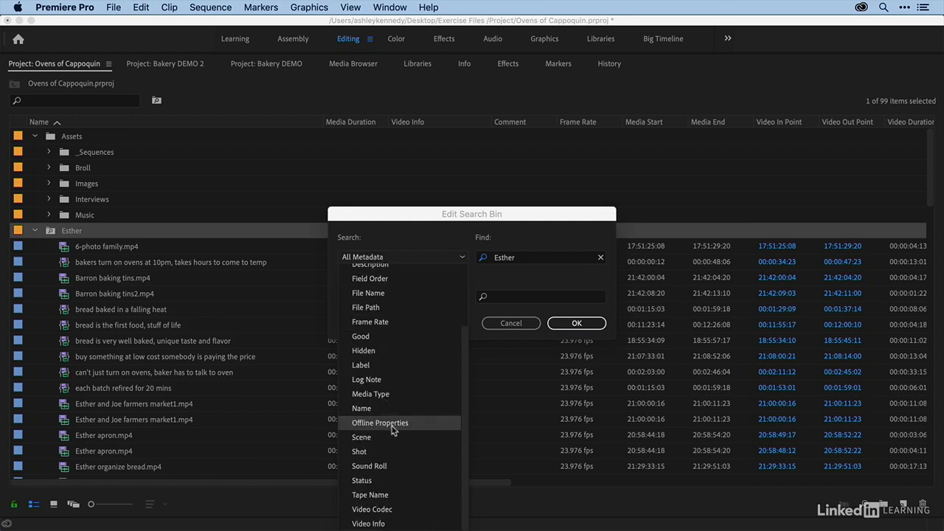
left_click(382, 413)
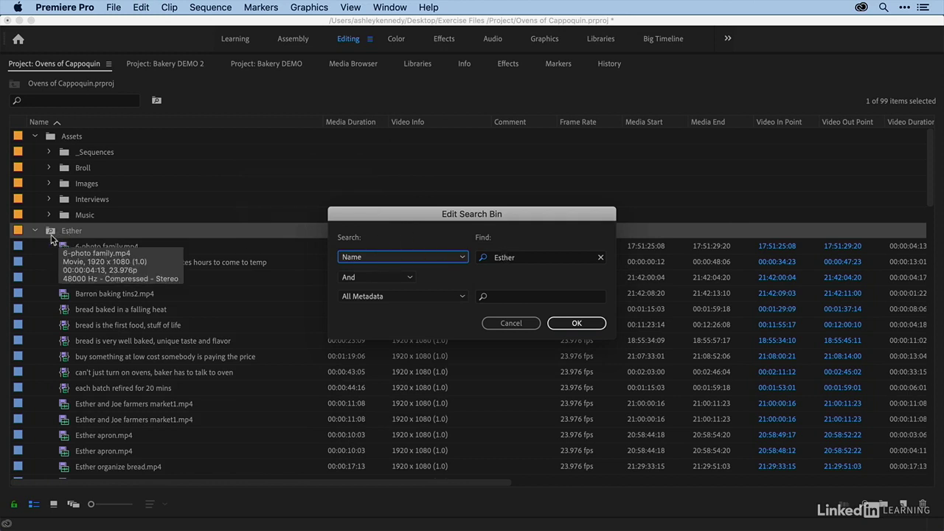
left_click(574, 325)
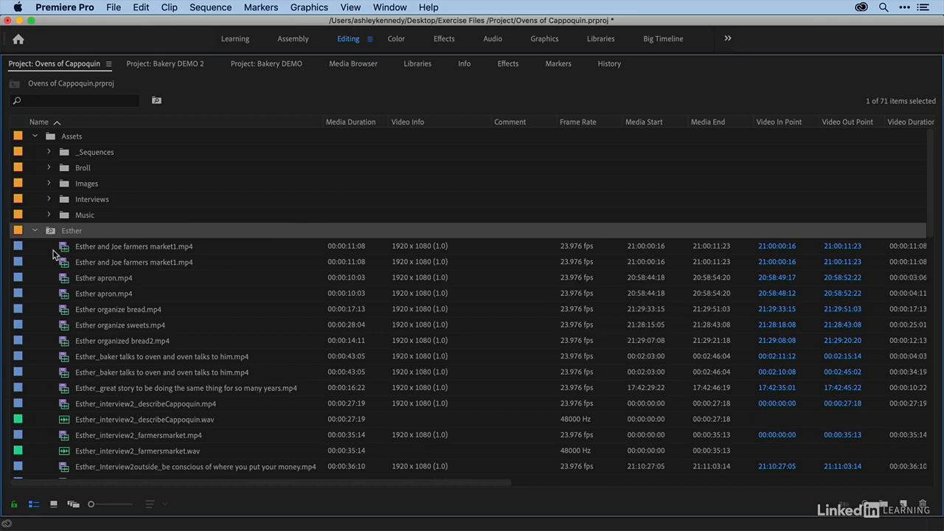
scroll(54, 255, "down", 1)
scroll(53, 255, "down", 6)
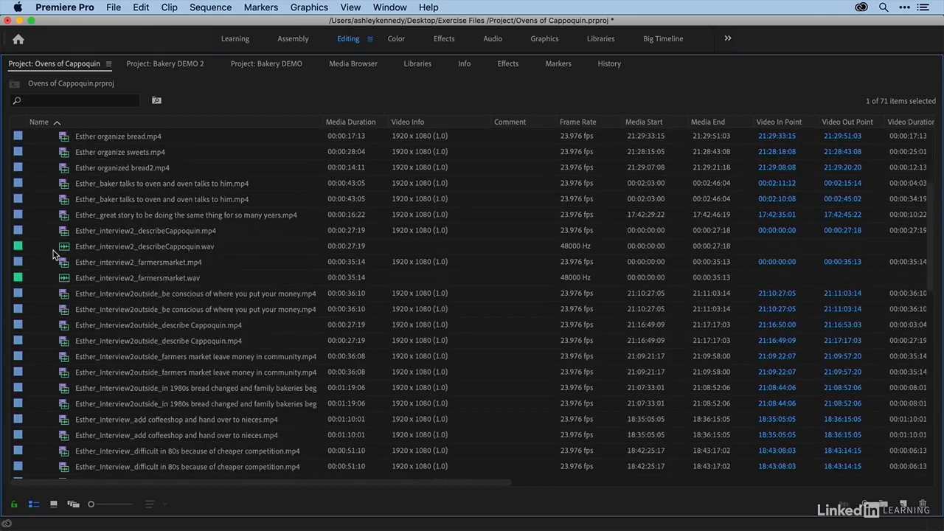
scroll(53, 255, "down", 10)
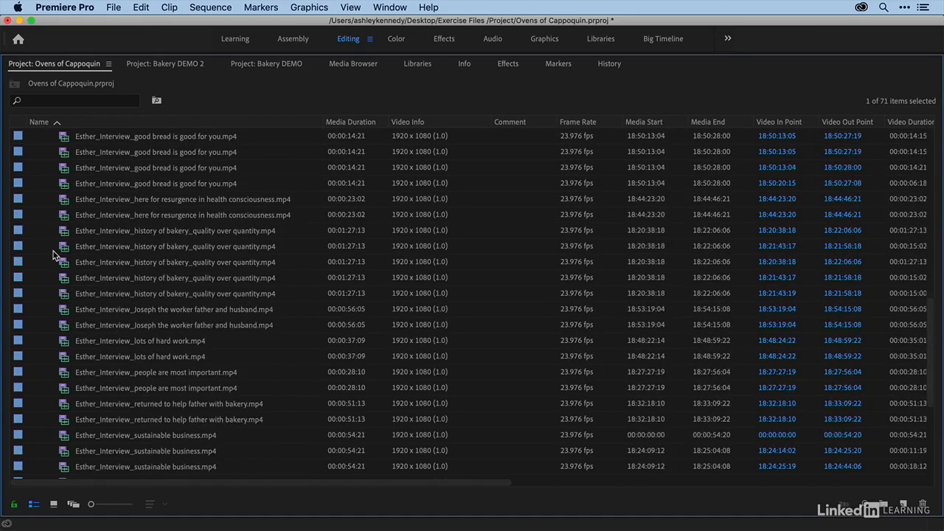
Step: Edit the existing search bin to add a second criterion, joined with And, that searches Media Type for Audio
scroll(53, 255, "down", 6)
scroll(54, 254, "up", 18)
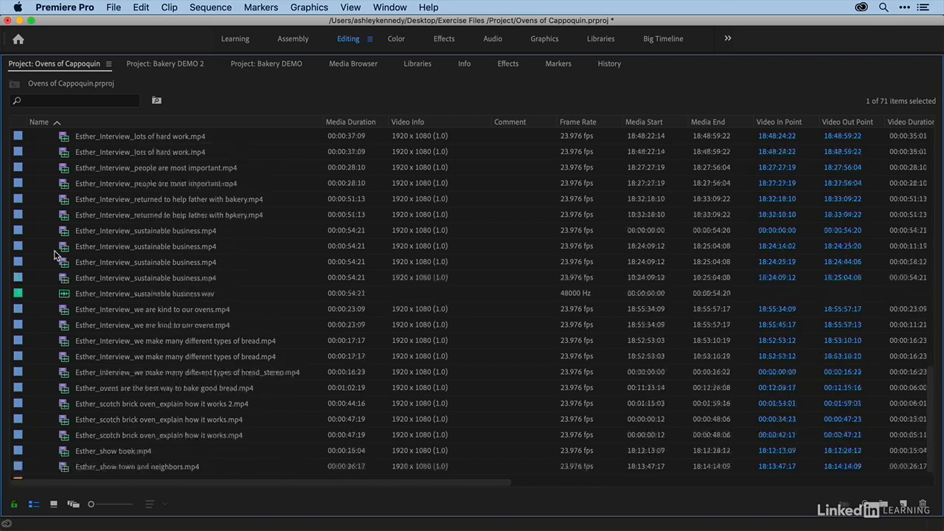
scroll(55, 255, "up", 6)
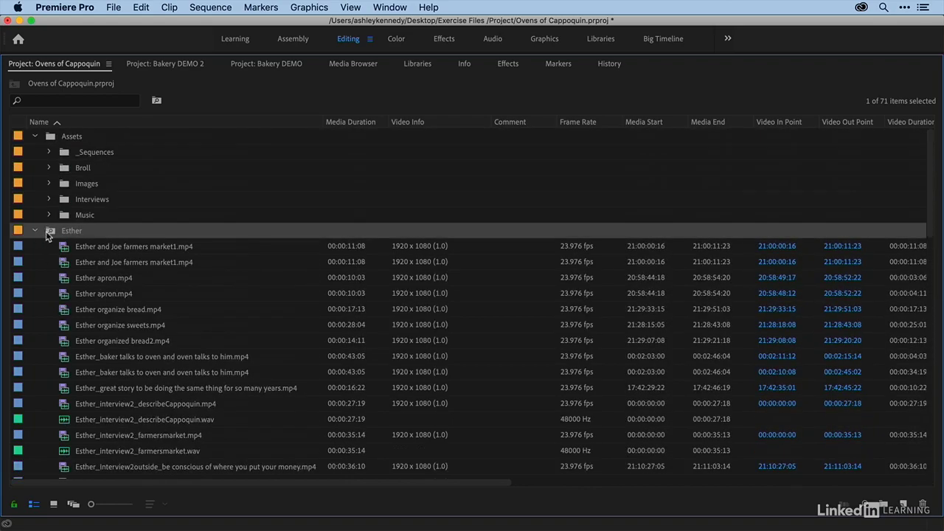
right_click(48, 234)
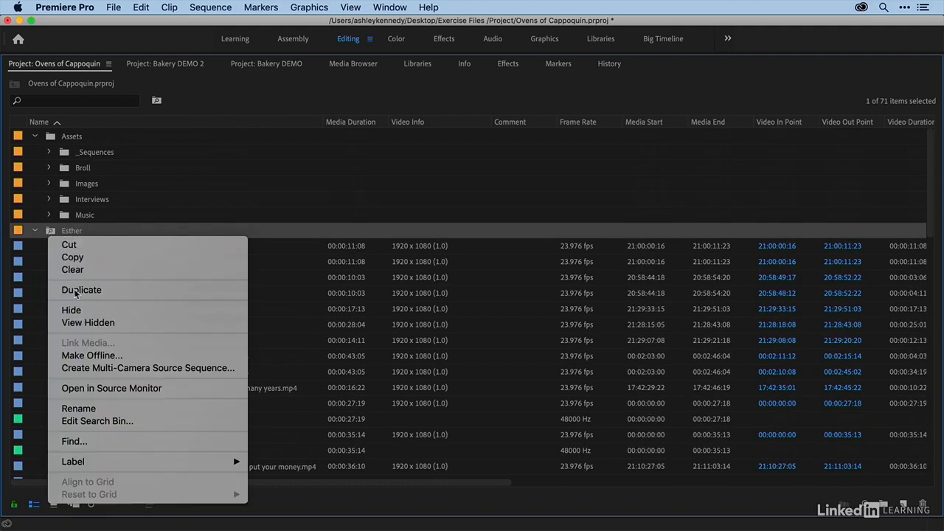
left_click(99, 420)
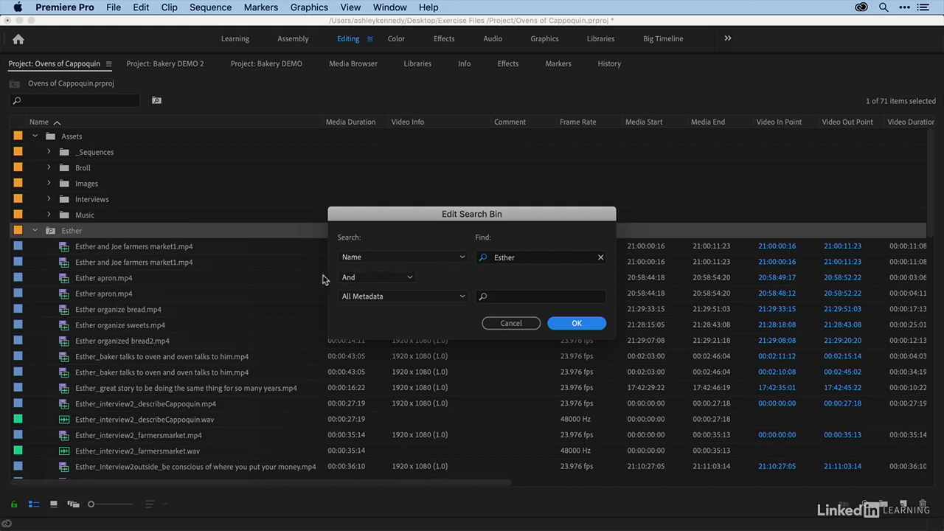
left_click(391, 281)
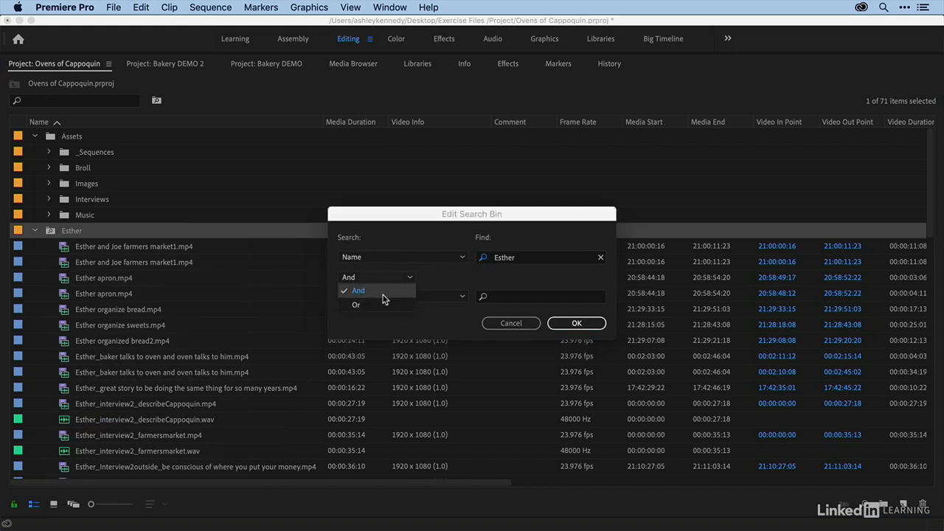
left_click(379, 281)
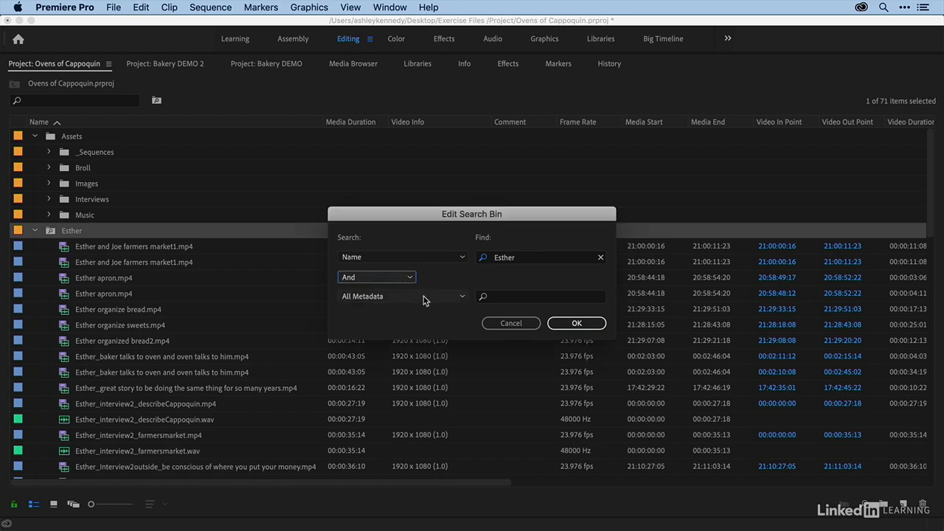
left_click(424, 300)
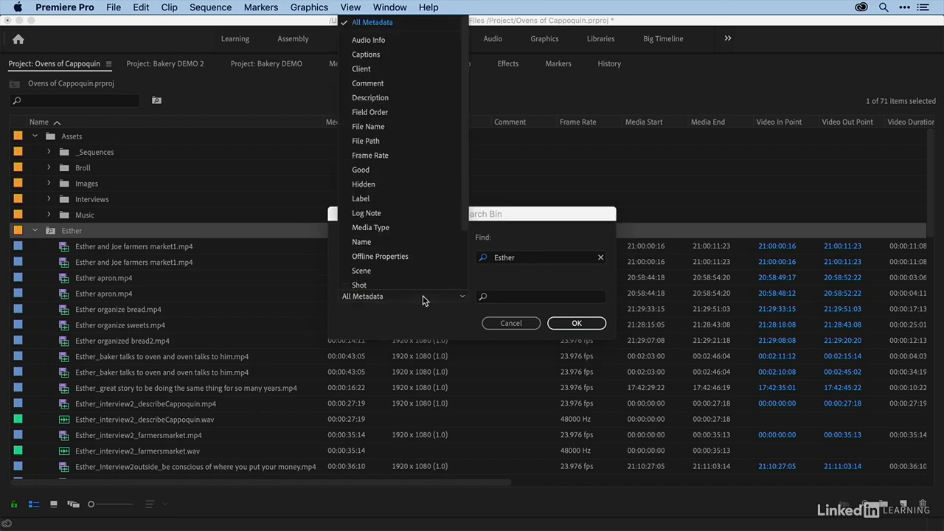
left_click(371, 227)
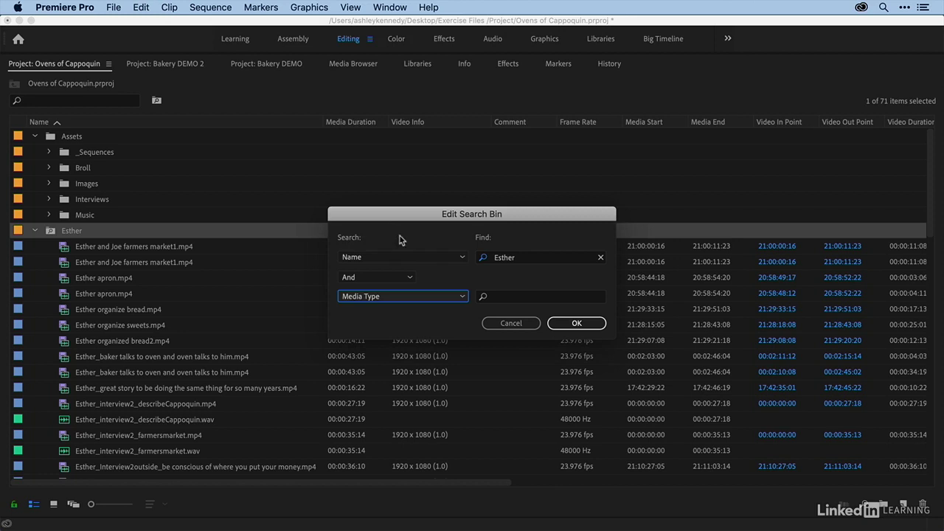
left_click(504, 295)
type("Audio")
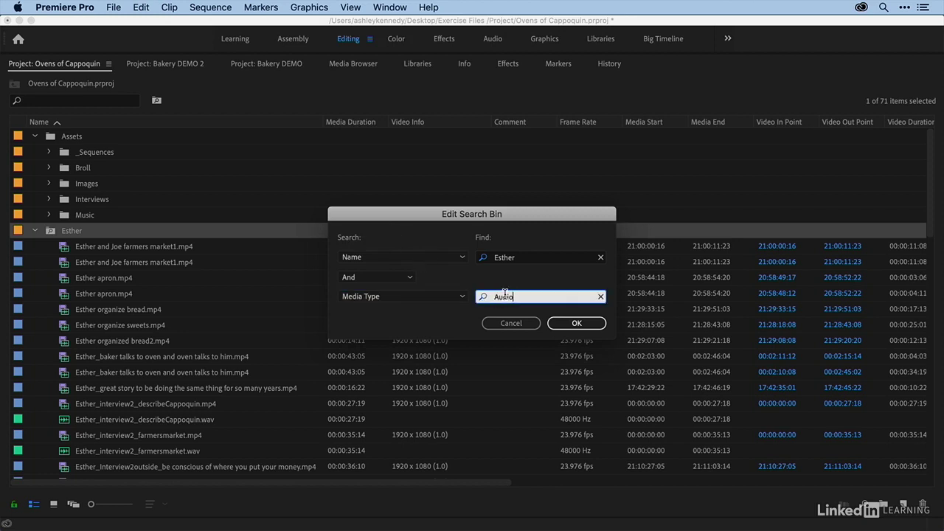
left_click(560, 324)
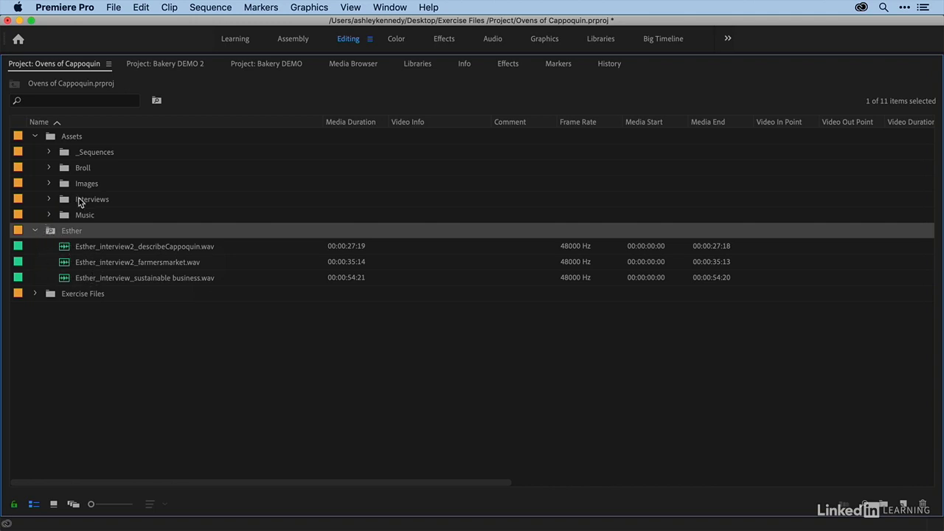
Step: Duplicate 100126393-jolly-irish-tune.wav in the Music bin, replacing the copy's "Copy 01" suffix with the interviewee's first name in possessive form and "theme"
left_click(48, 215)
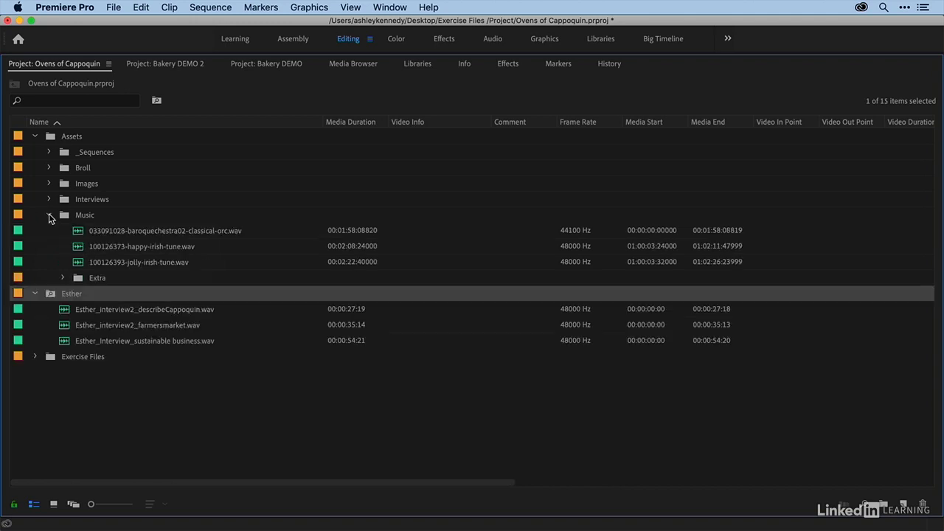
left_click(78, 263)
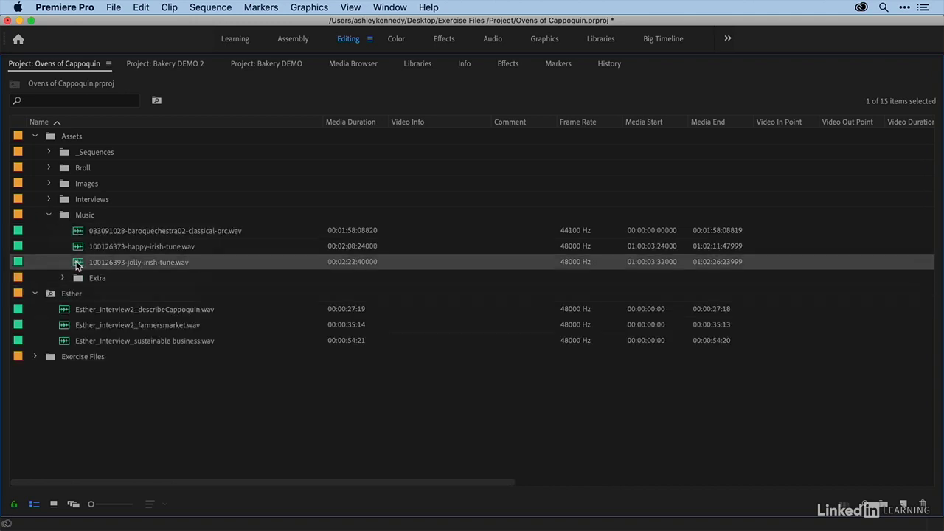
right_click(77, 263)
left_click(107, 332)
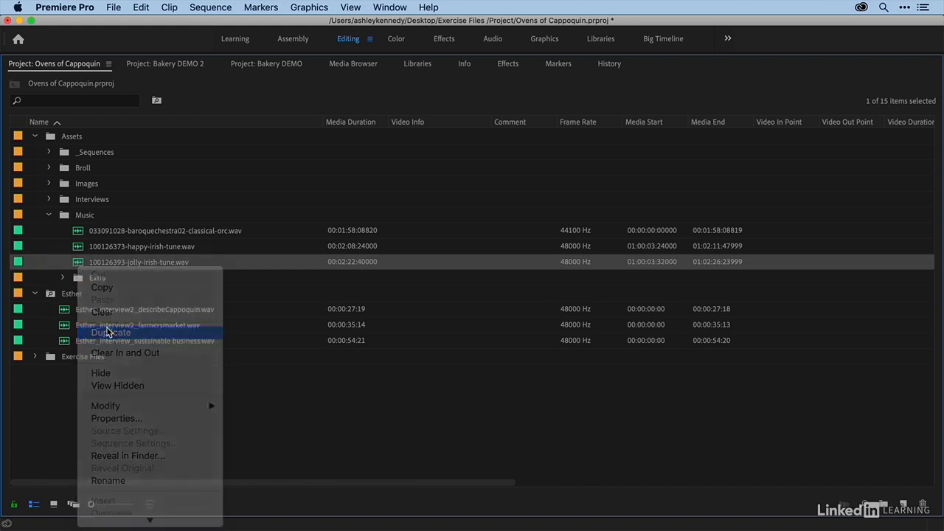
left_click(186, 280)
left_click(194, 278)
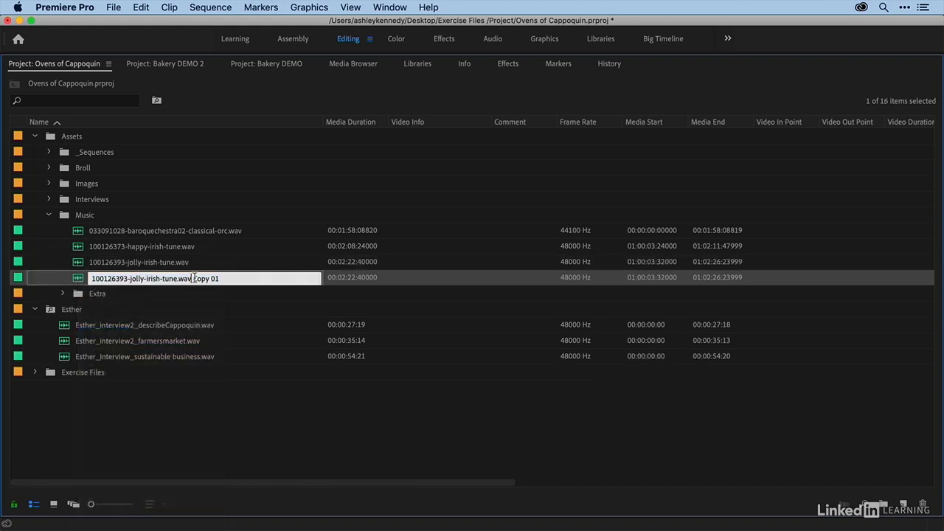
left_click_drag(193, 278, 237, 277)
type("Esther's")
left_click(64, 218)
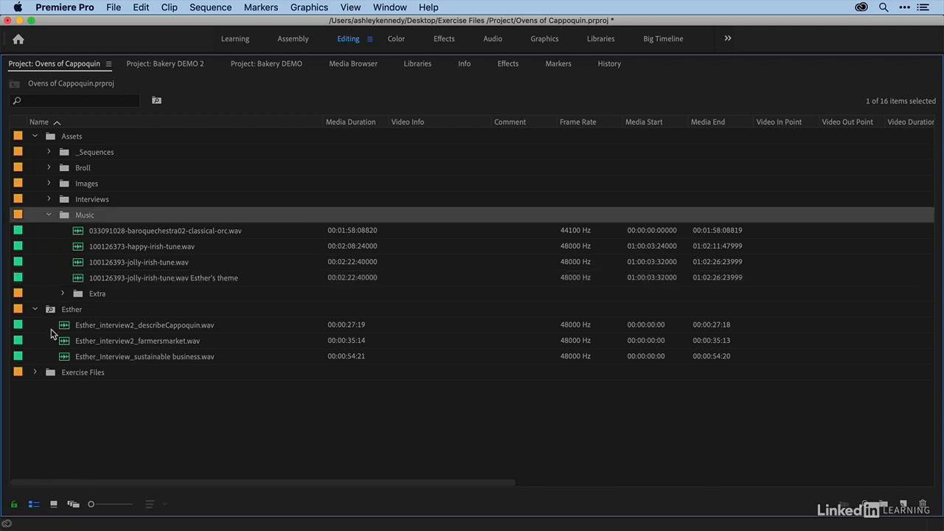
Step: Check the search bin for the renamed music clip, and collapse the Music bin
left_click(50, 310)
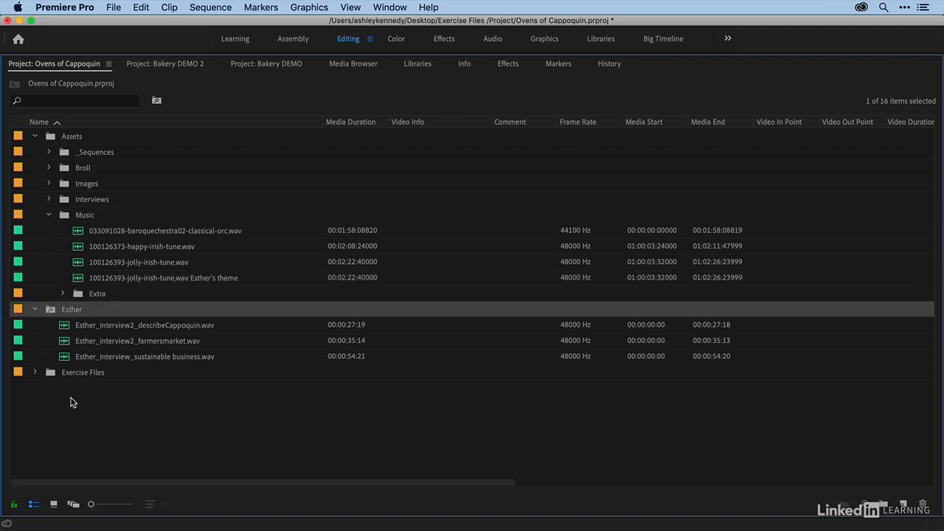
key("super+v")
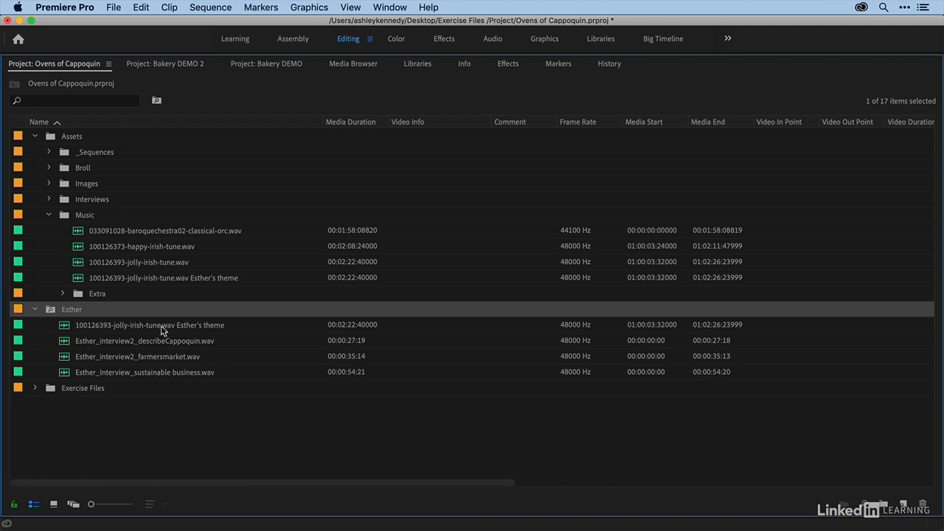
left_click(49, 214)
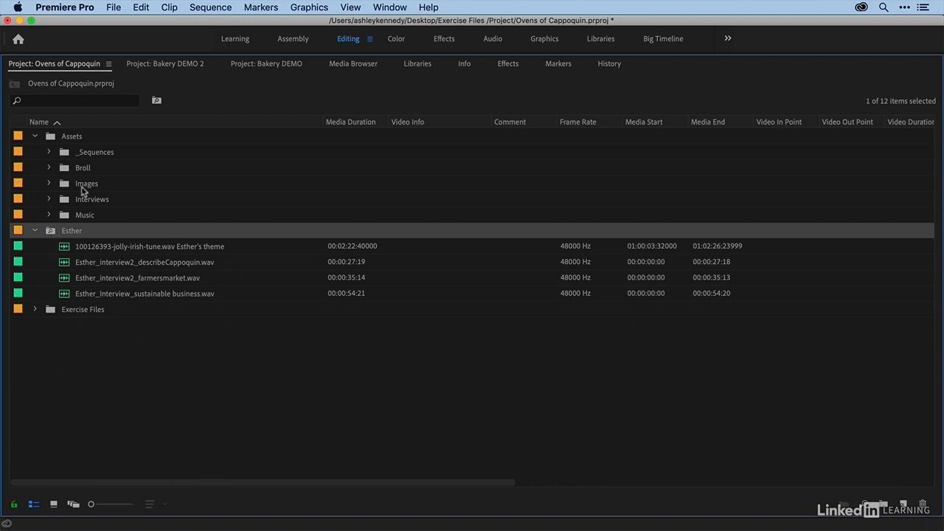
Step: Start a new search bin whose first criterion searches Name for the interviewee's first name
left_click(157, 101)
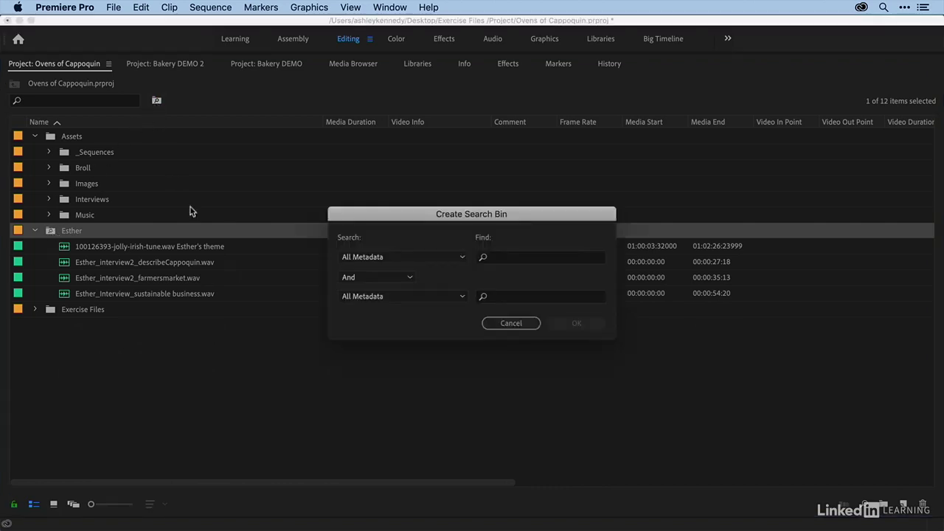
left_click(443, 260)
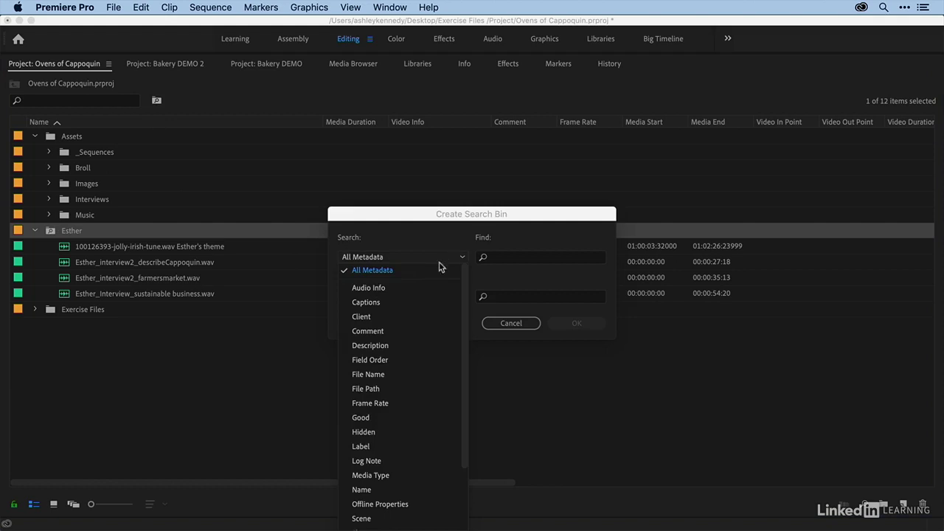
left_click(402, 490)
left_click(518, 258)
type("Esther")
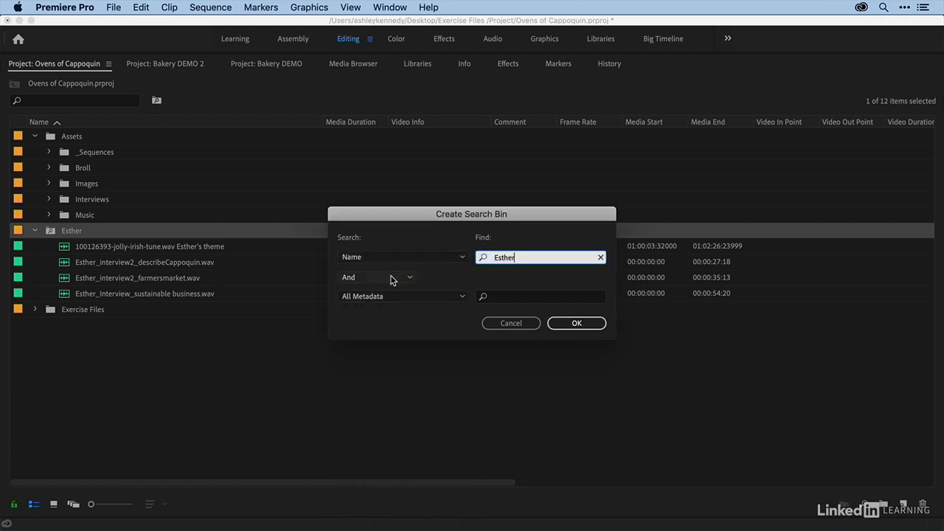
Step: Add an Or criterion searching Name for the second person's first name, create the search bin with its suggested name, and review its clips
left_click(390, 278)
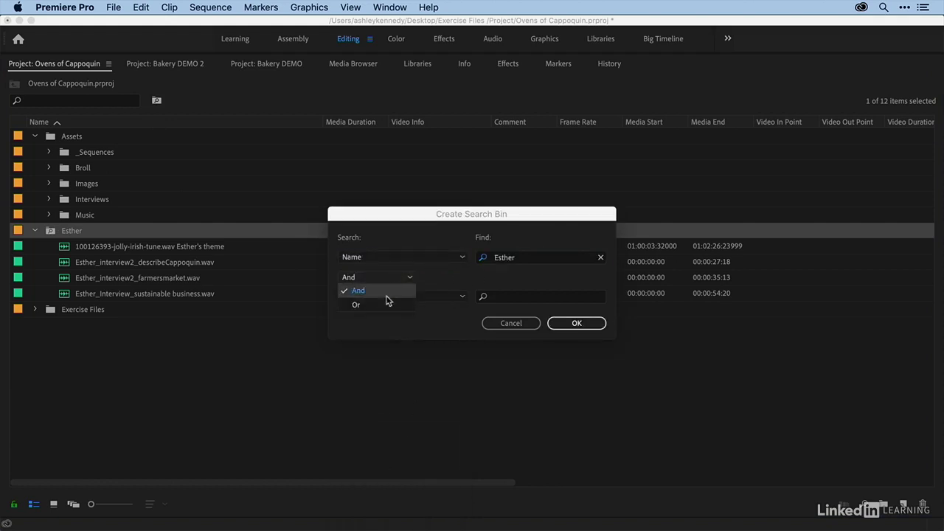
left_click(386, 301)
left_click(419, 301)
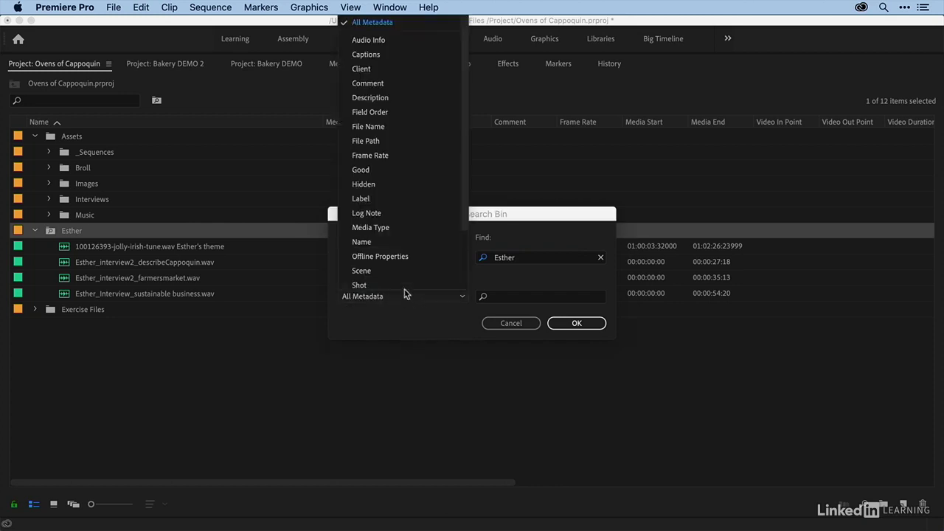
left_click(396, 244)
left_click(509, 298)
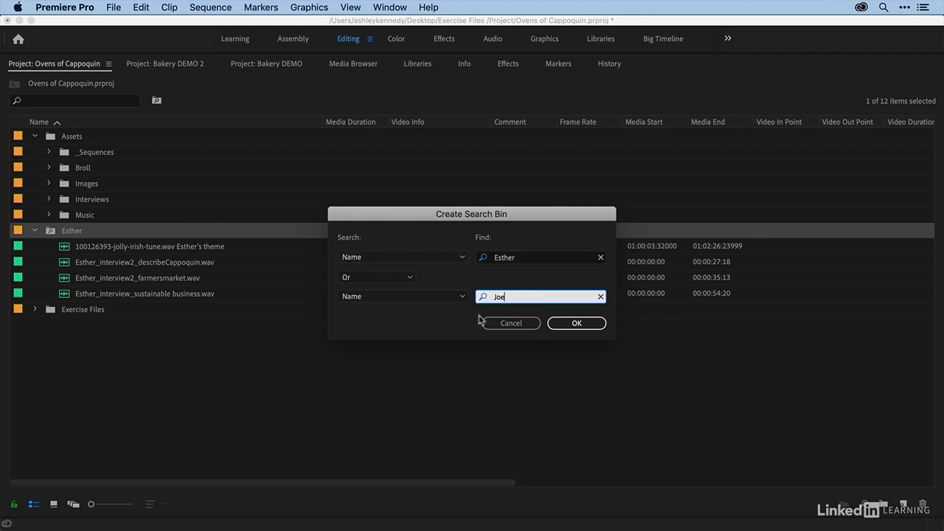
left_click(570, 324)
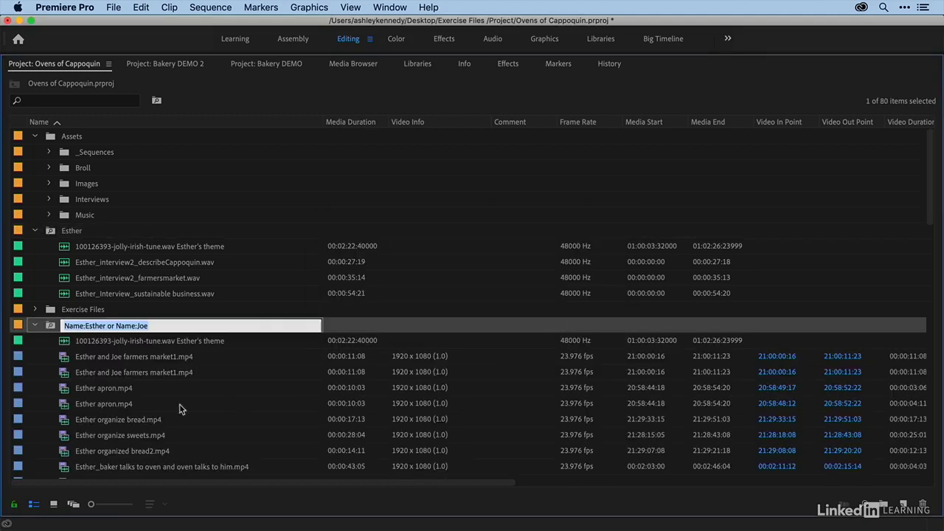
left_click(52, 328)
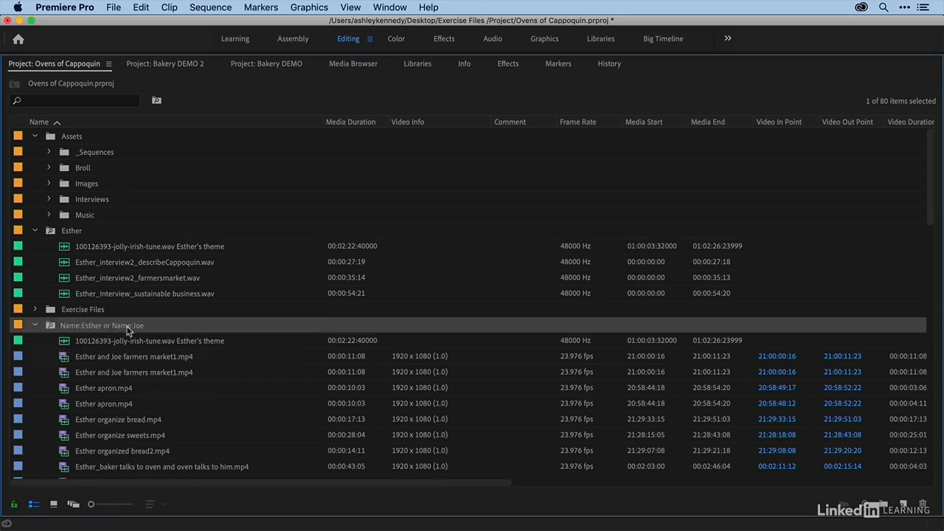
scroll(87, 377, "down", 5)
scroll(87, 376, "down", 3)
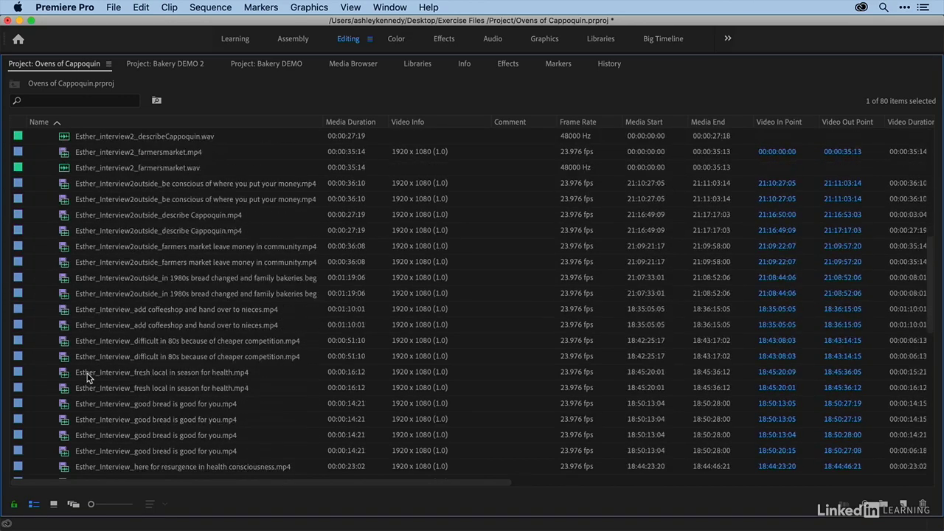
scroll(49, 317, "up", 8)
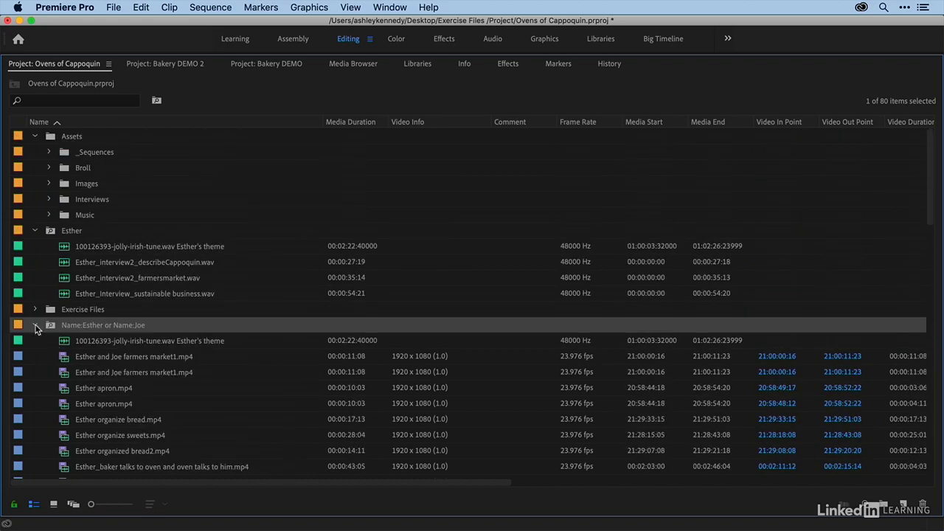
Step: Delete both search bins from the project, leaving the Assets and Exercise Files bins in place
left_click(35, 325)
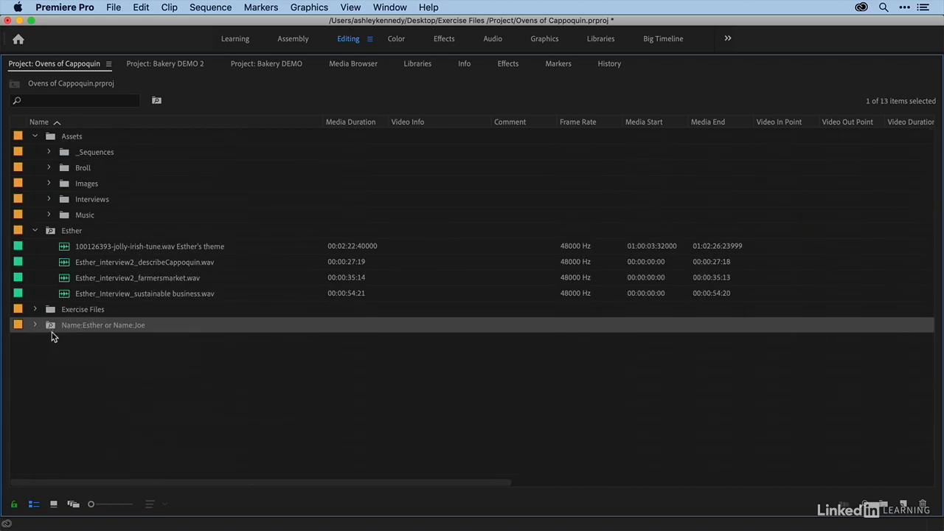
key("Delete")
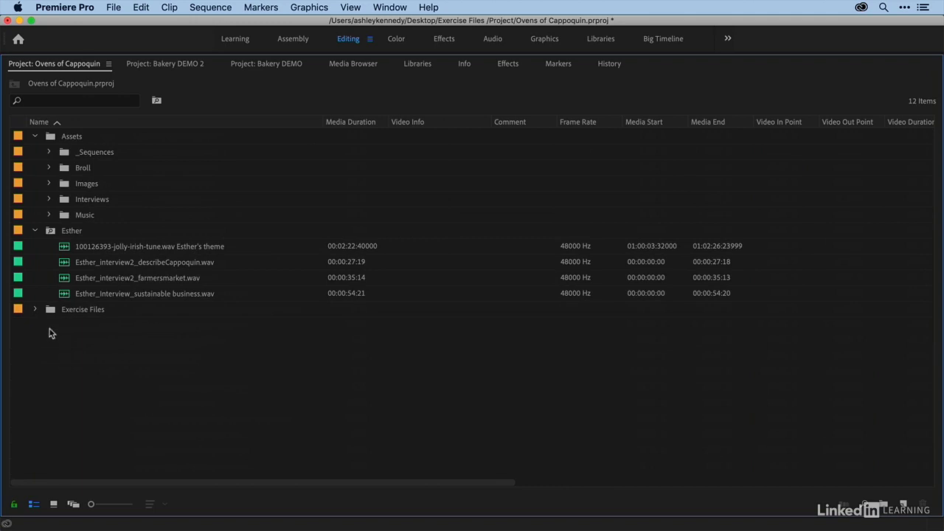
left_click(59, 231)
key("Delete")
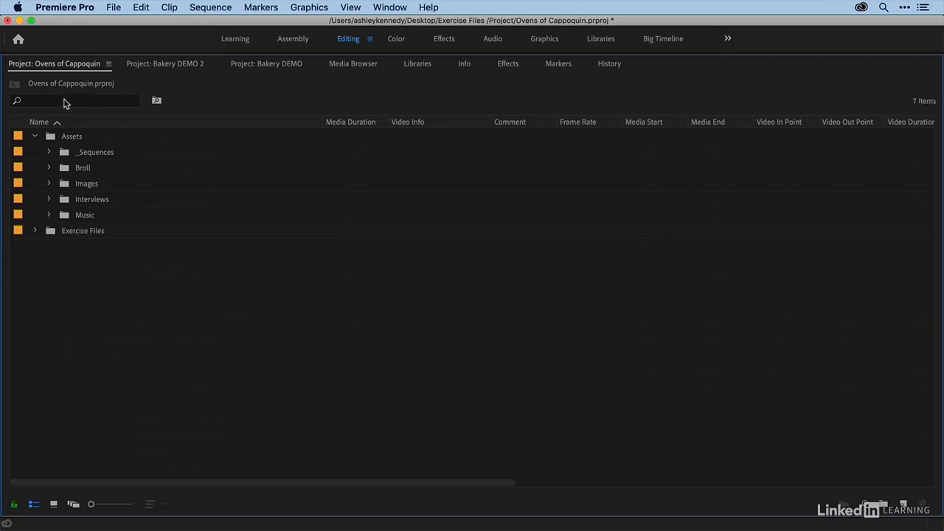